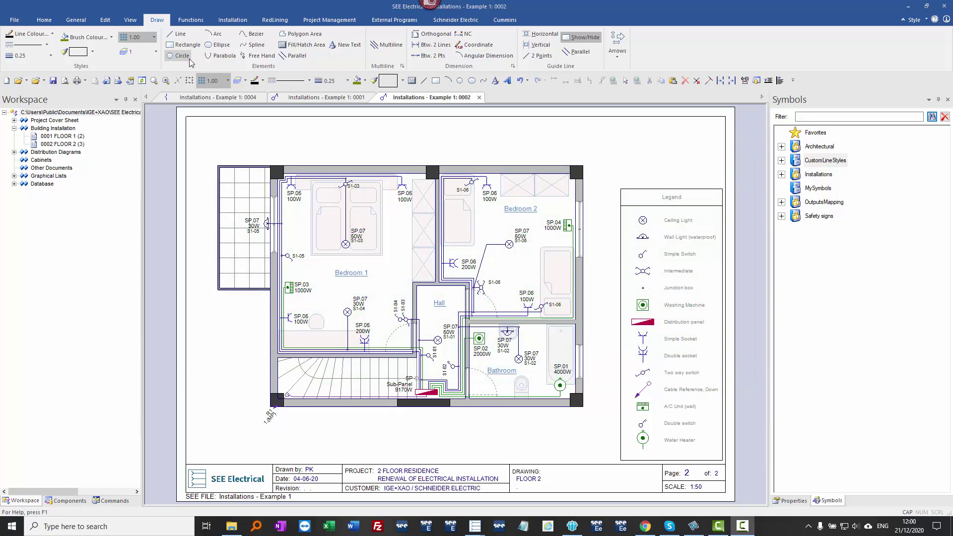
# Draw a circle with a radius of about 100 in the empty area outside the stairwell wall of the Floor 2 plan
pyautogui.click(166, 80)
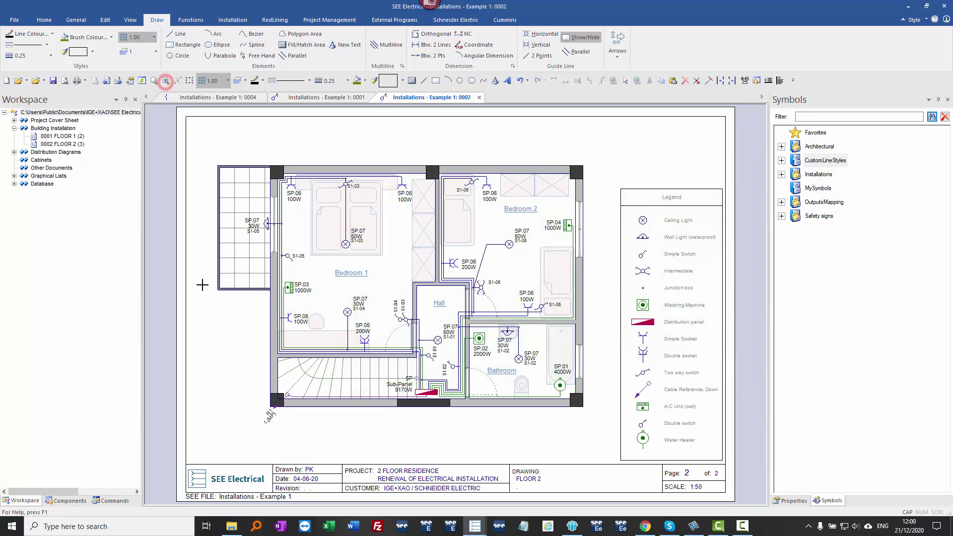
pyautogui.click(200, 288)
pyautogui.click(299, 421)
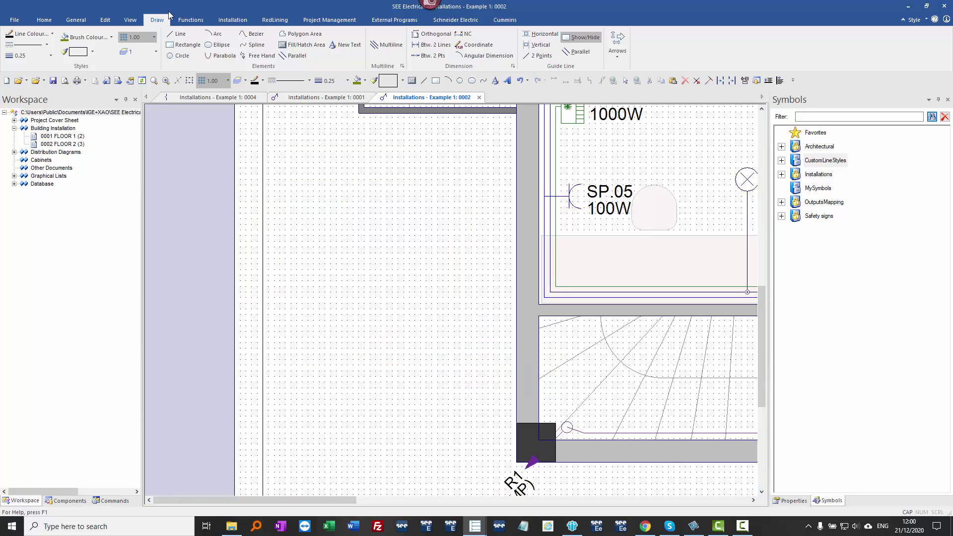
pyautogui.click(169, 33)
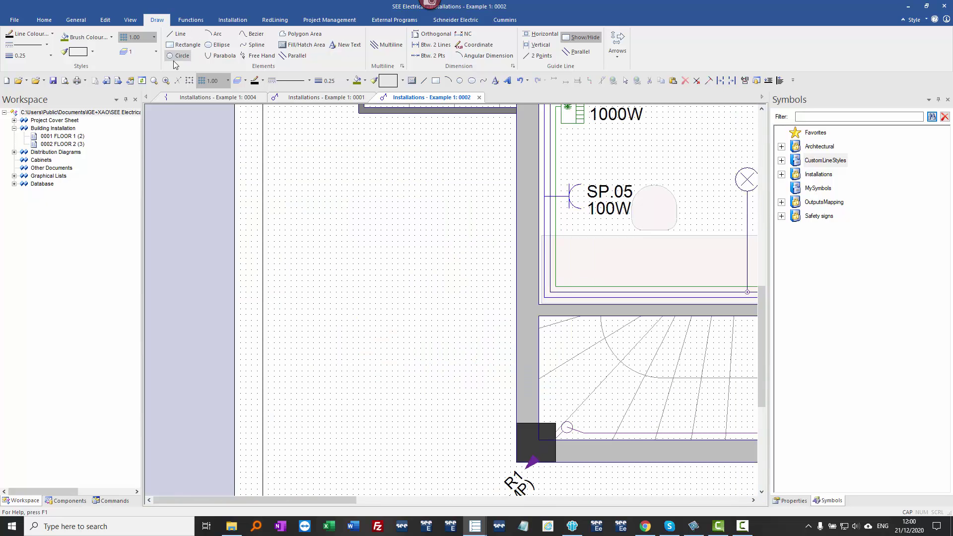
pyautogui.click(374, 299)
pyautogui.click(375, 287)
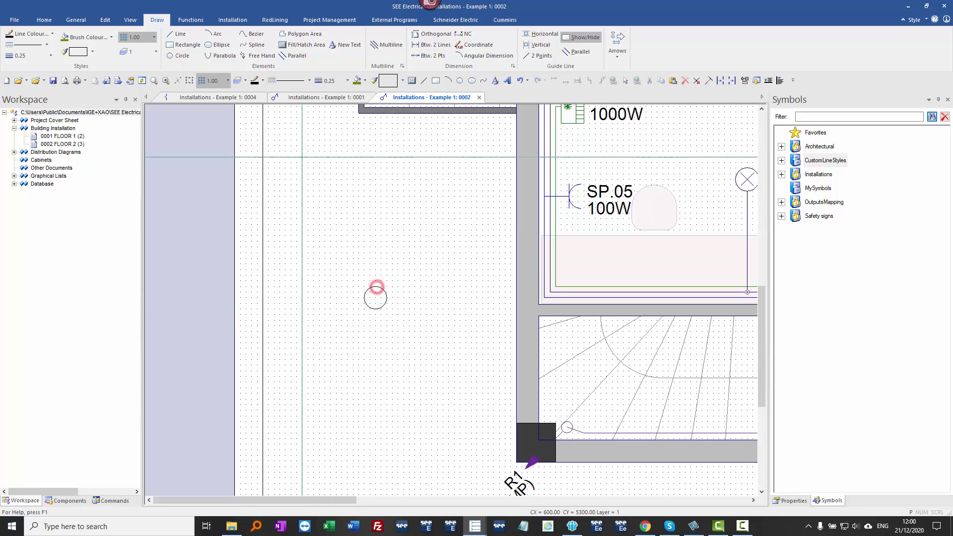
# Draw two parallel vertical lines, each about 300 long and 100 apart, from the circle's top level through it to below it
pyautogui.click(173, 55)
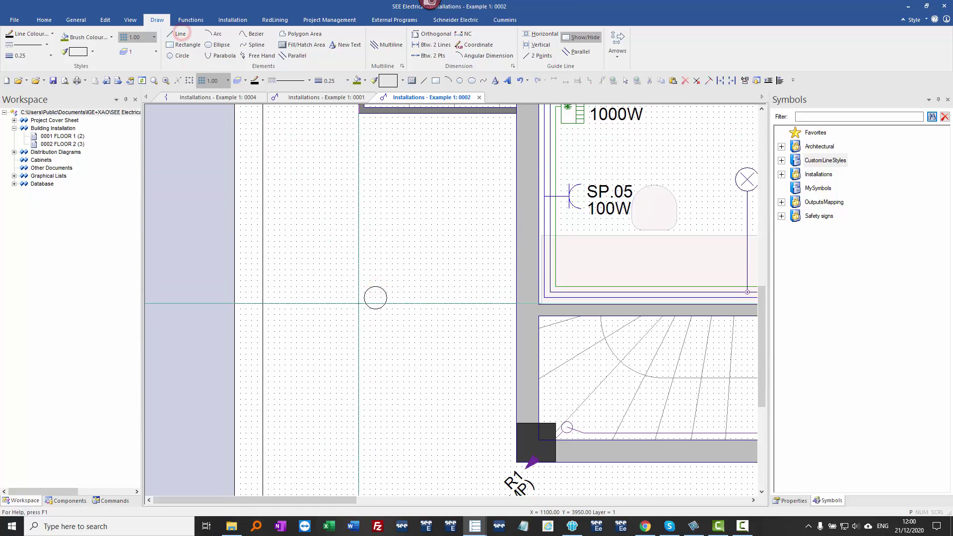
pyautogui.click(370, 286)
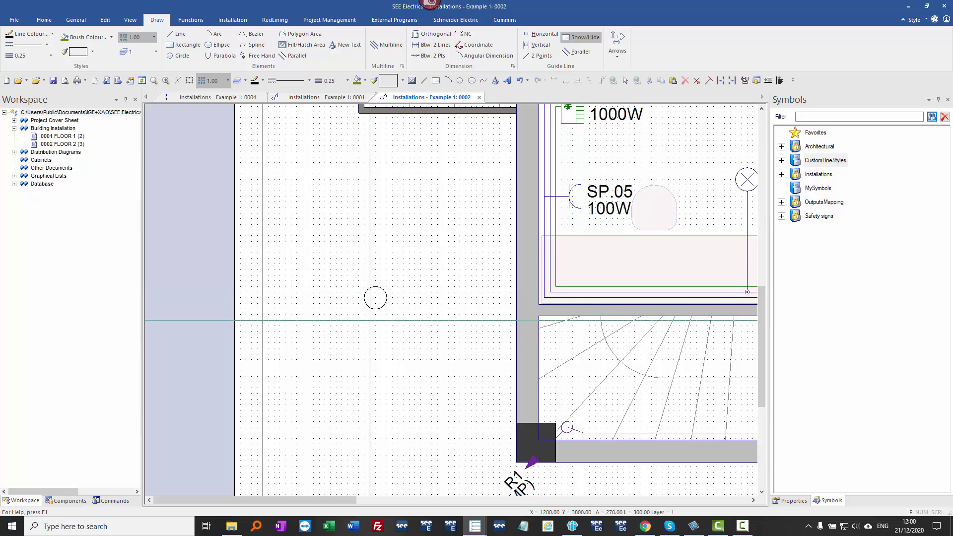
pyautogui.click(370, 321)
pyautogui.click(380, 287)
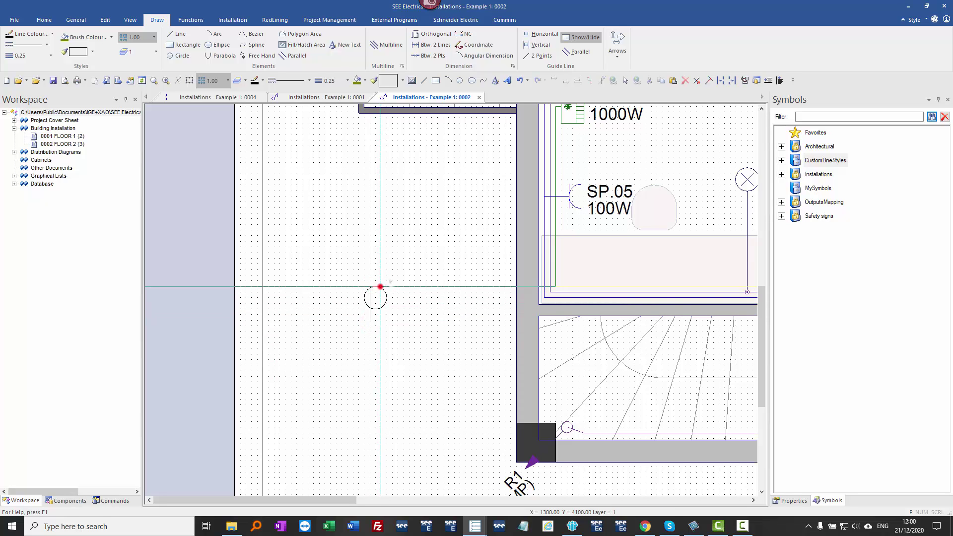
pyautogui.click(375, 321)
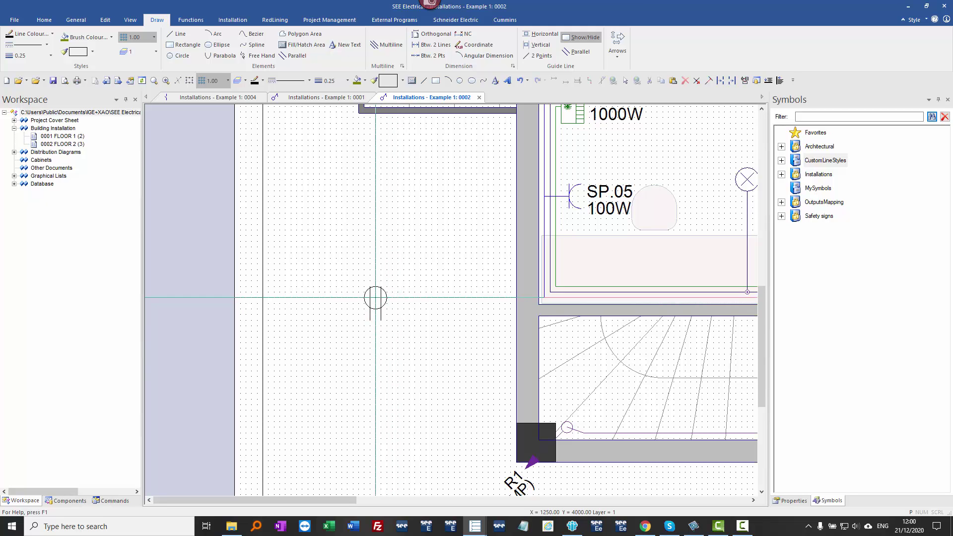
# Trim the upper ends of both vertical lines that stick out above the circle, using the circle as the boundary
pyautogui.scroll(2, 376, 303)
pyautogui.rightClick(615, 126)
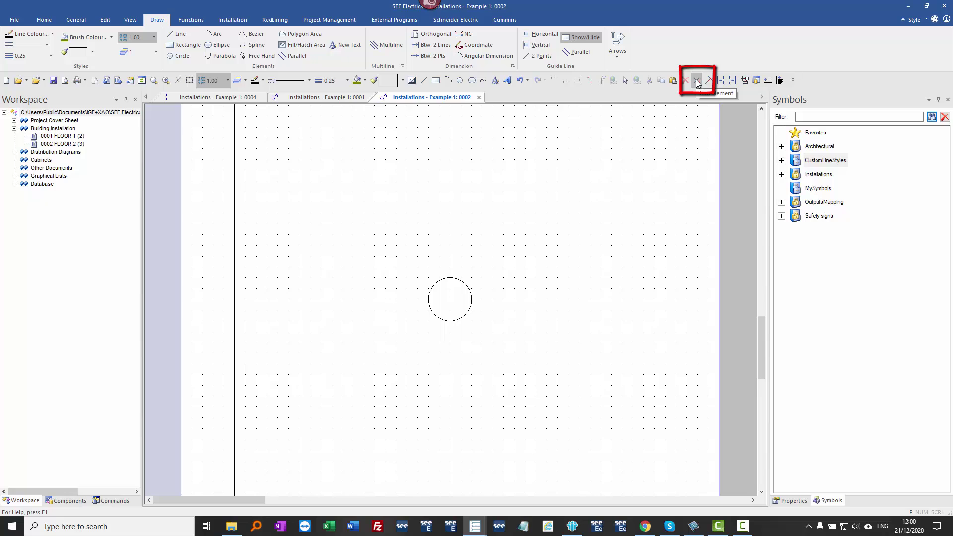
pyautogui.click(697, 80)
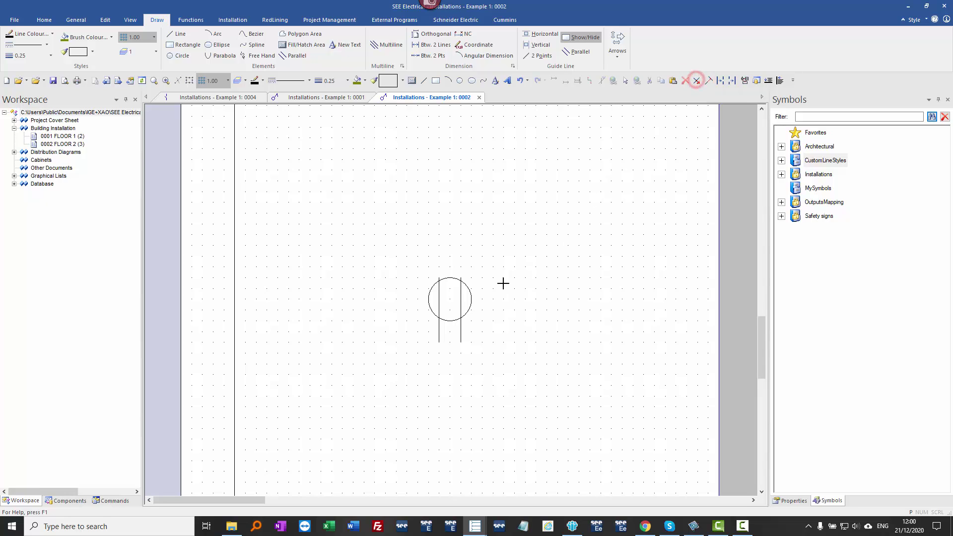
pyautogui.click(473, 301)
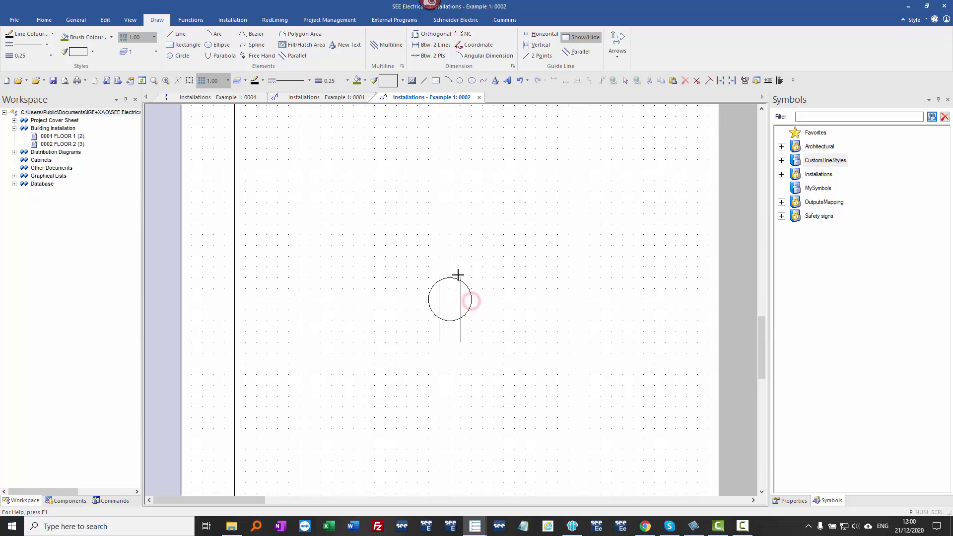
pyautogui.click(461, 278)
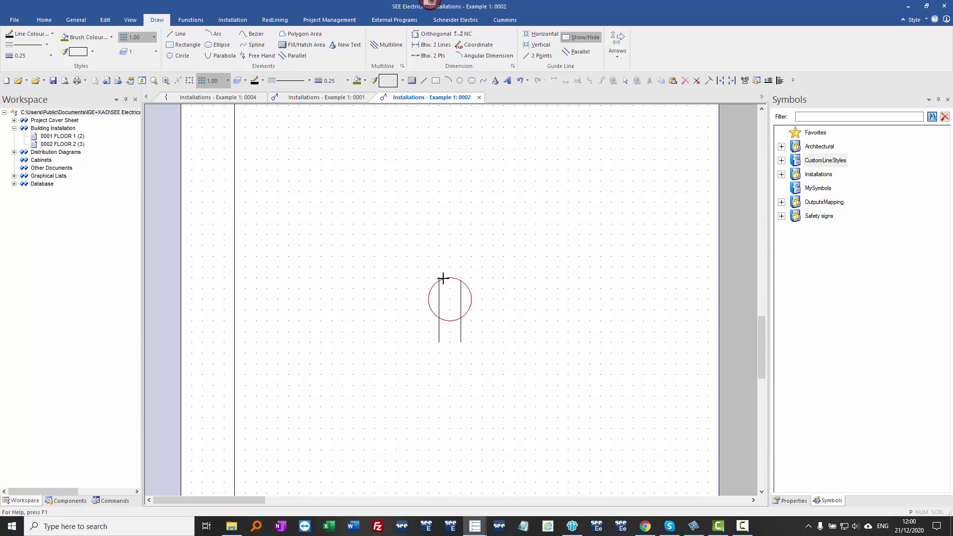
pyautogui.click(439, 278)
pyautogui.click(516, 303)
# Select the circle with both lines and turn on the display of selection handles
pyautogui.moveTo(523, 362); pyautogui.dragTo(406, 250)
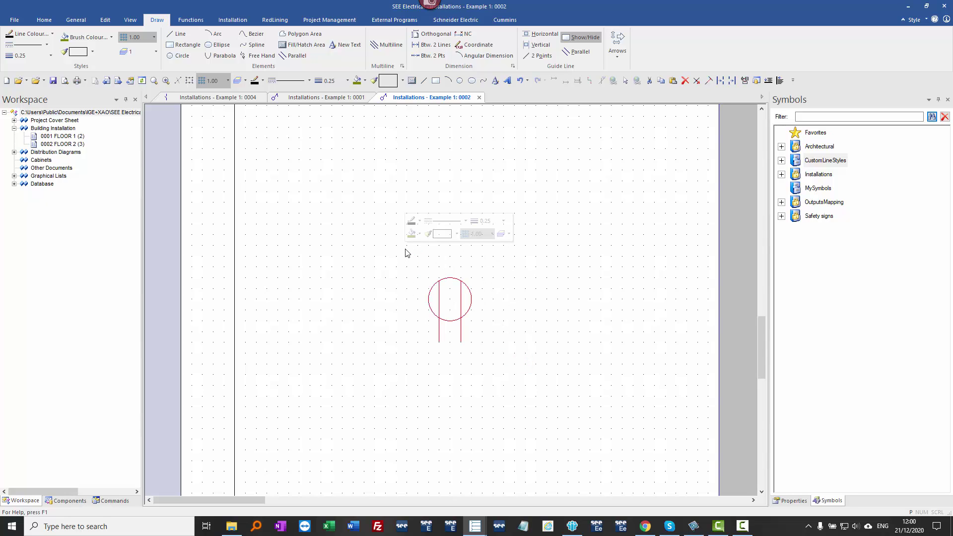
pyautogui.click(191, 82)
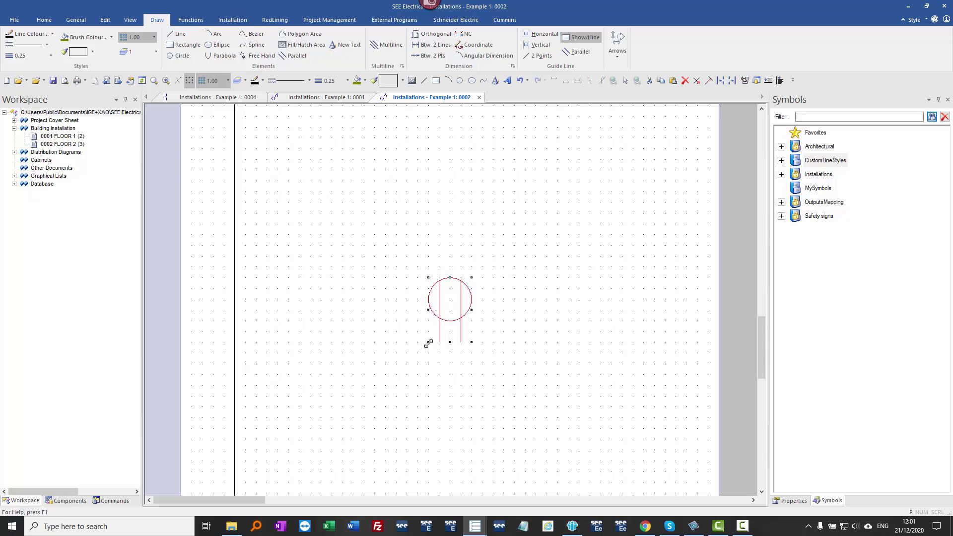
pyautogui.click(436, 369)
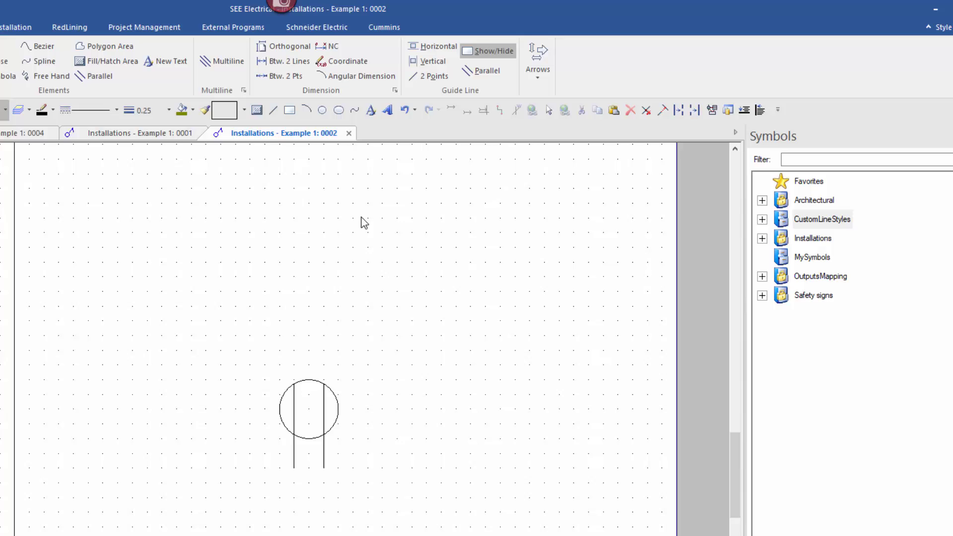
# Place a text with the Connection attribute midway between the lower ends of the two vertical lines
pyautogui.click(363, 112)
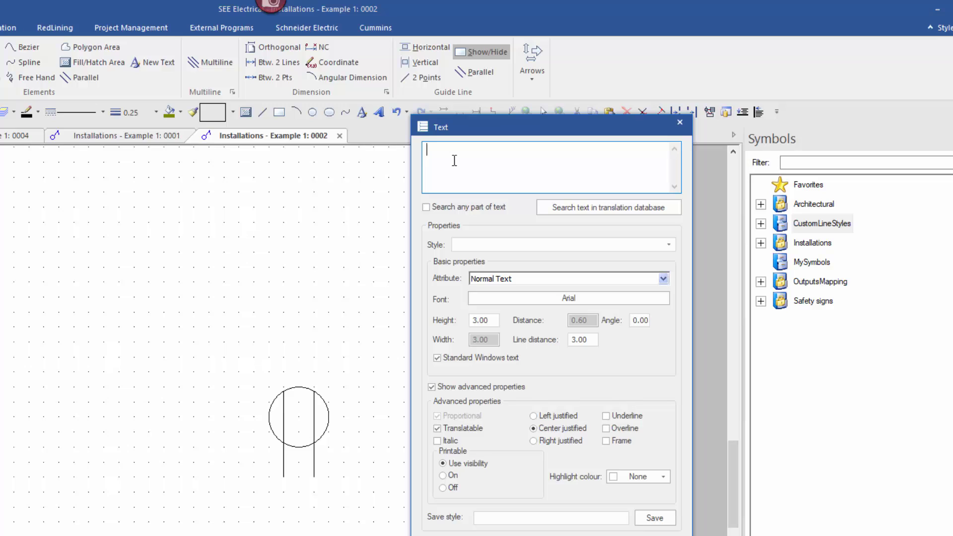
pyautogui.click(501, 278)
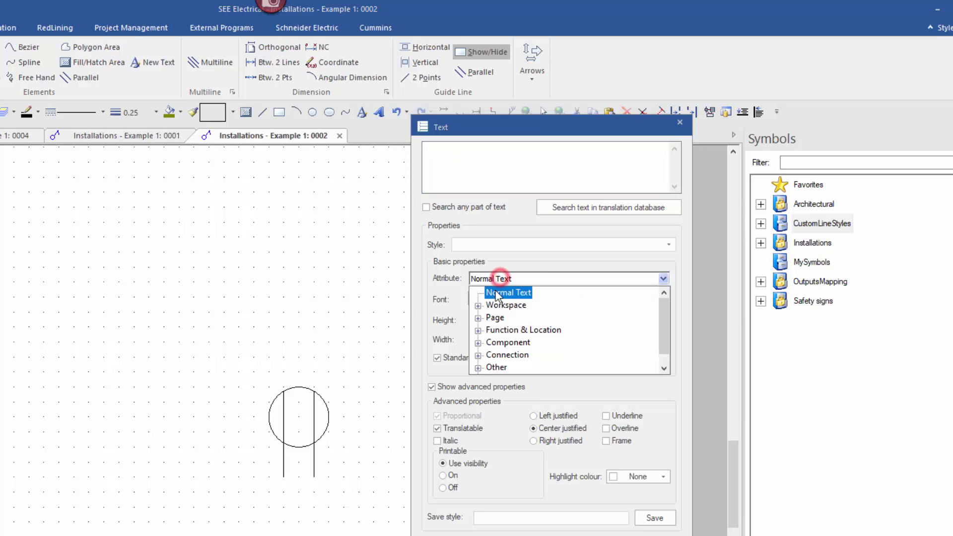
pyautogui.click(478, 355)
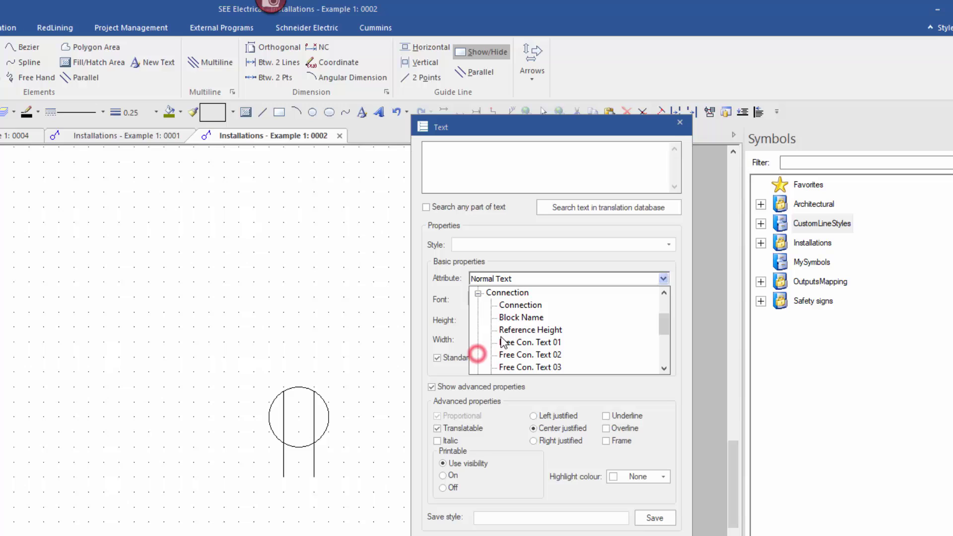
pyautogui.doubleClick(519, 305)
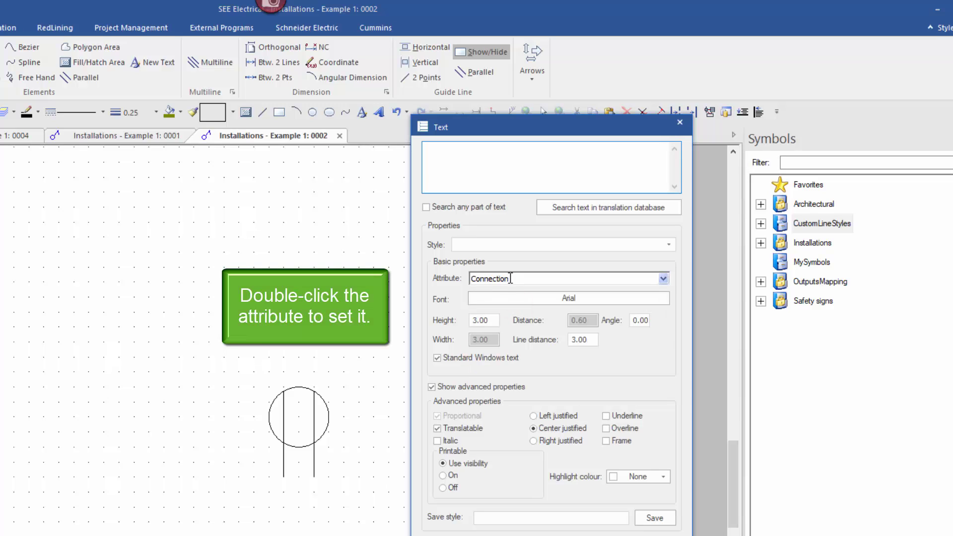
pyautogui.click(299, 476)
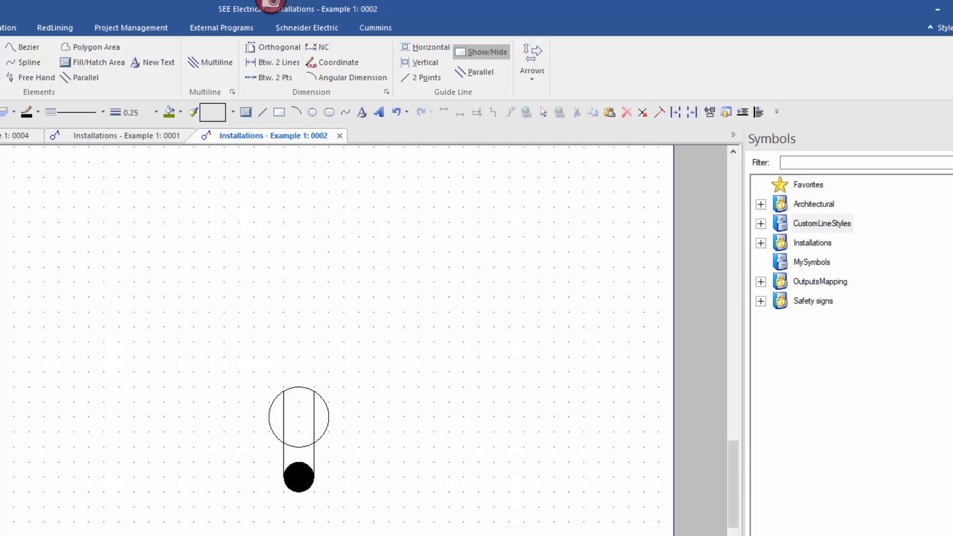
# Group the circle, both lines and the connection point into a Socket component with the name prefix SK
pyautogui.moveTo(384, 535); pyautogui.dragTo(183, 331)
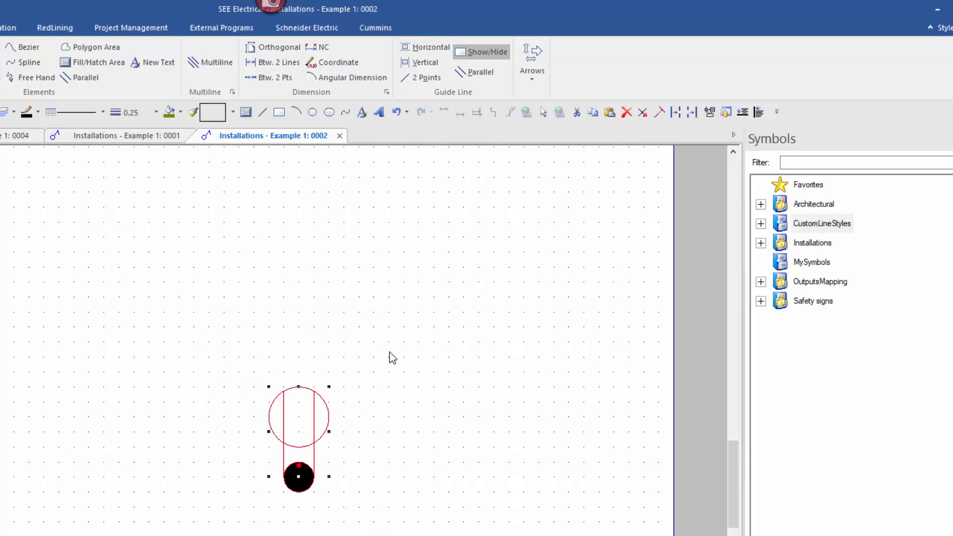
pyautogui.rightClick(391, 332)
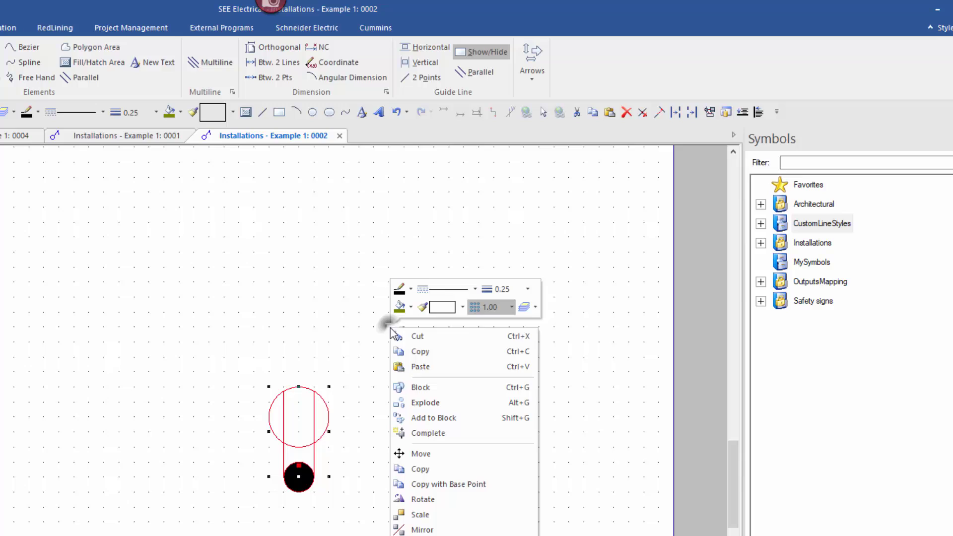
pyautogui.click(425, 388)
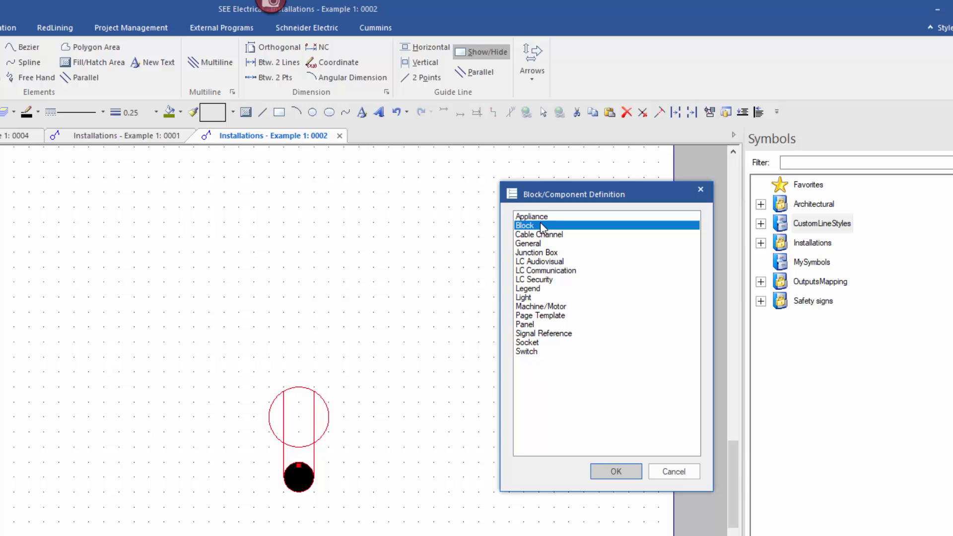
pyautogui.click(529, 342)
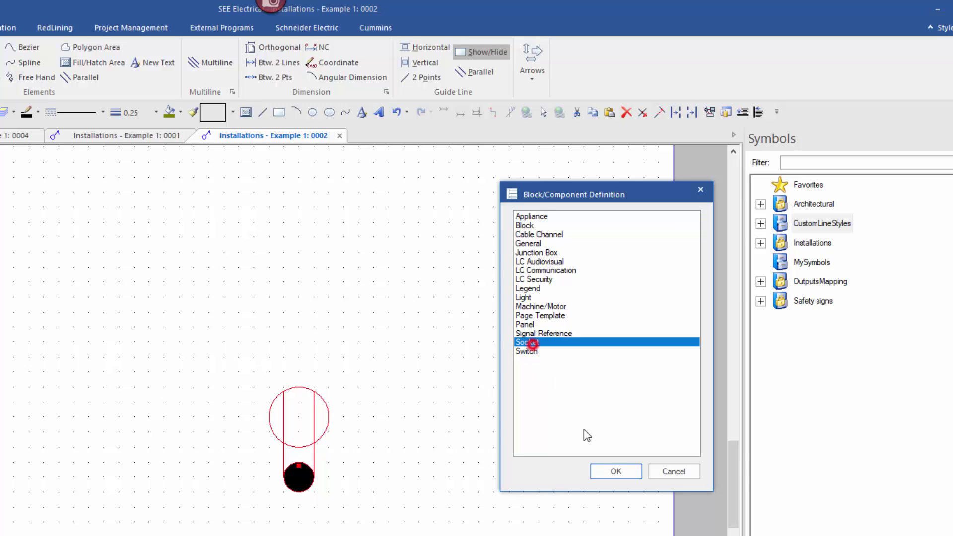
pyautogui.click(616, 472)
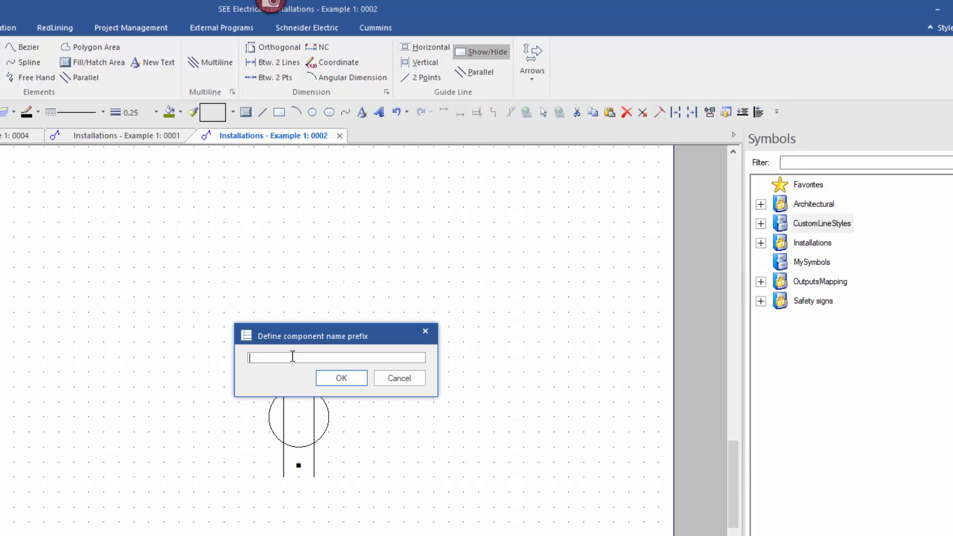
pyautogui.write('SK')
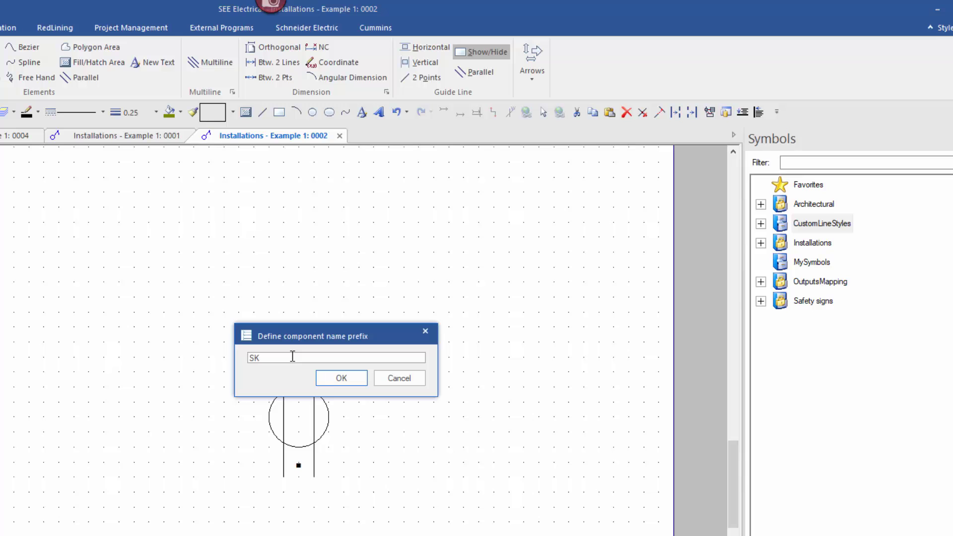
pyautogui.click(344, 380)
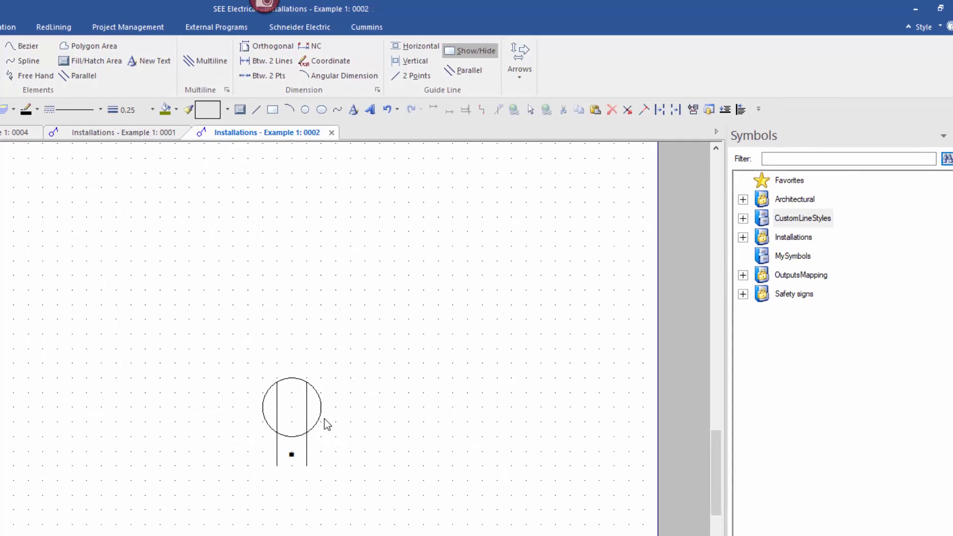
# Review the new socket's component properties and temporarily display its connection point on the drawing
pyautogui.doubleClick(277, 380)
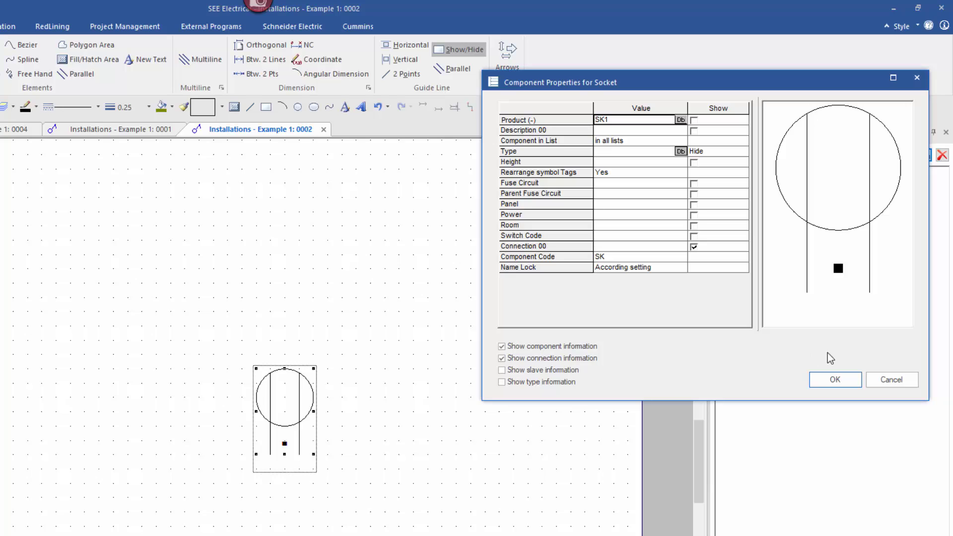
pyautogui.click(833, 383)
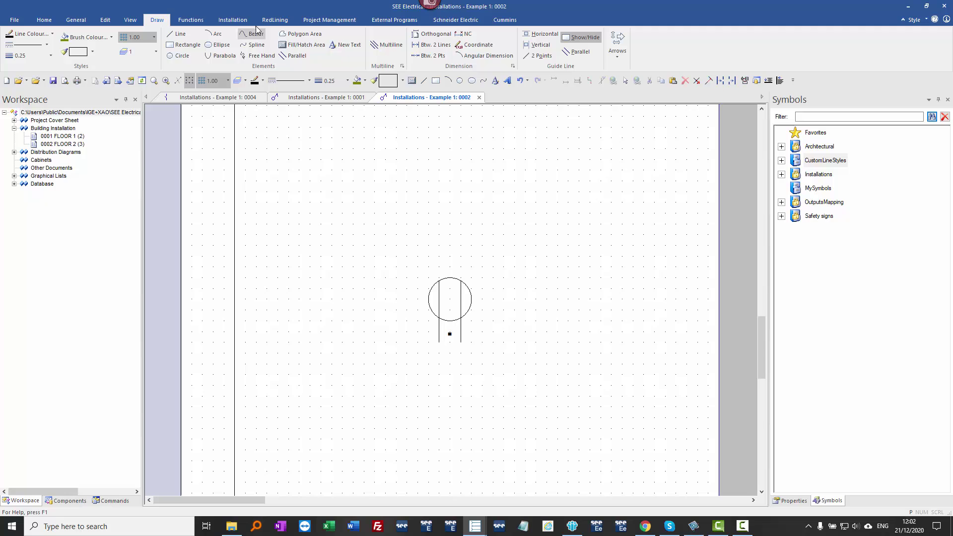
pyautogui.click(231, 20)
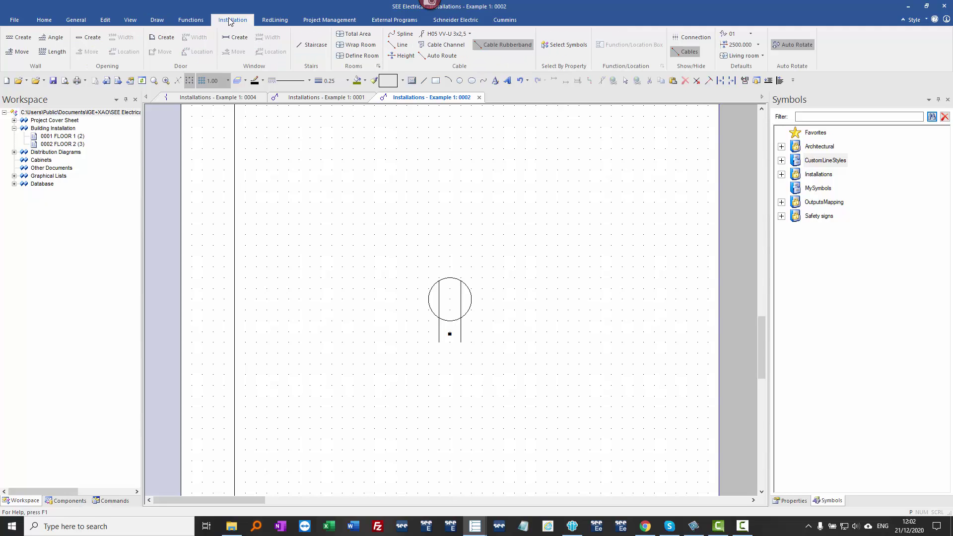
pyautogui.click(692, 39)
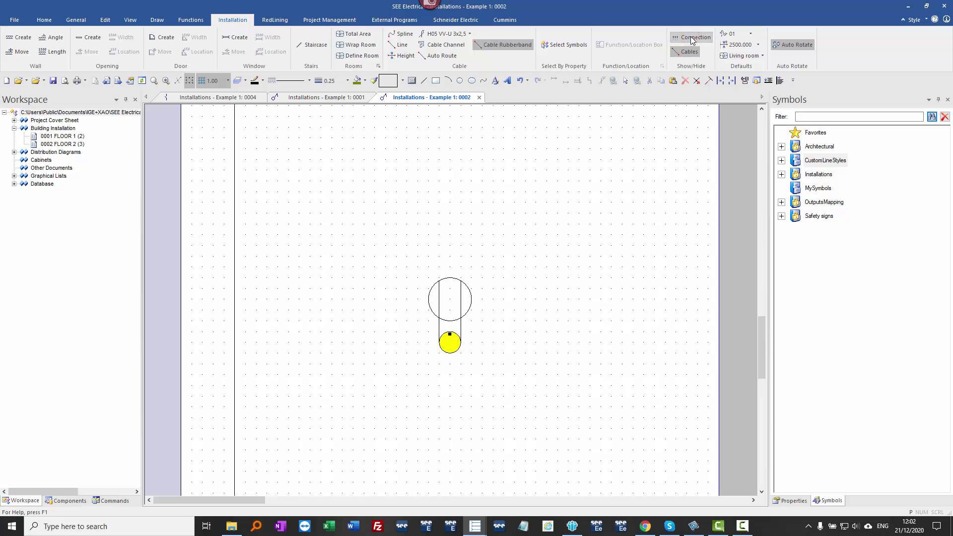
pyautogui.click(691, 38)
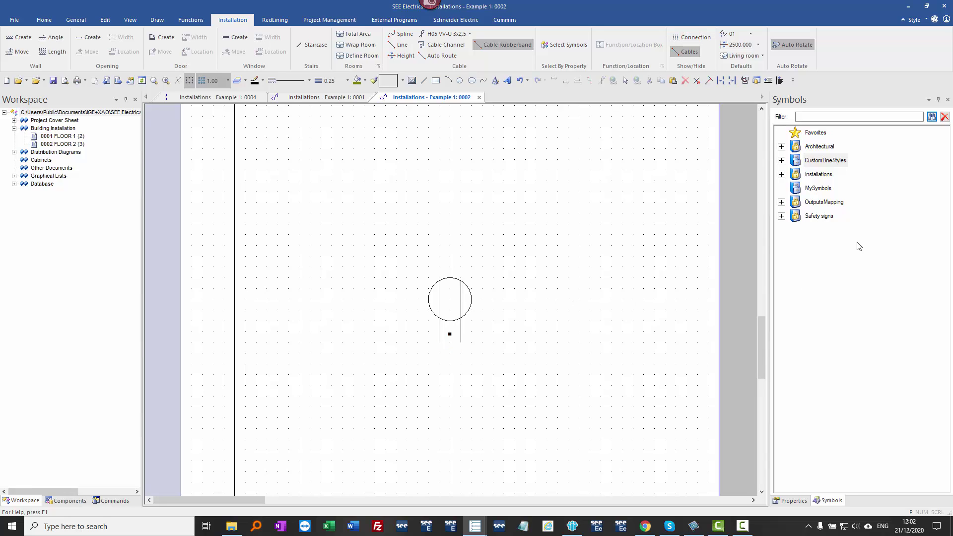
# Create a new symbol database named Custom in the symbol library
pyautogui.rightClick(843, 269)
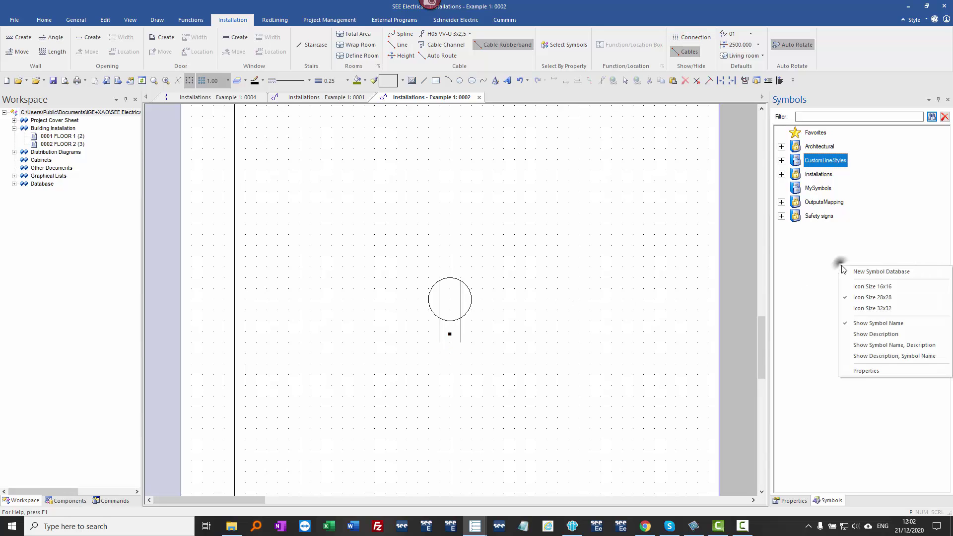
pyautogui.click(873, 274)
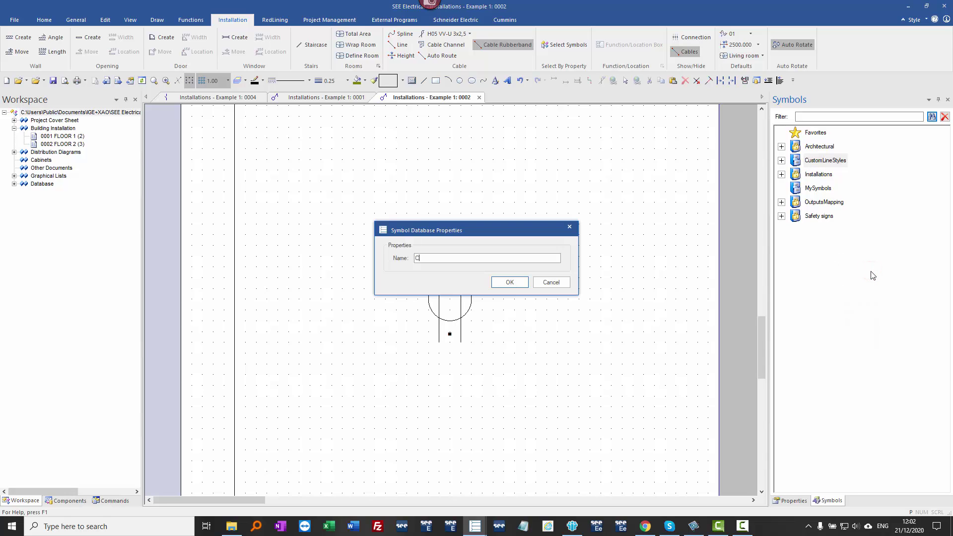
pyautogui.write('Custom')
pyautogui.press('Return')
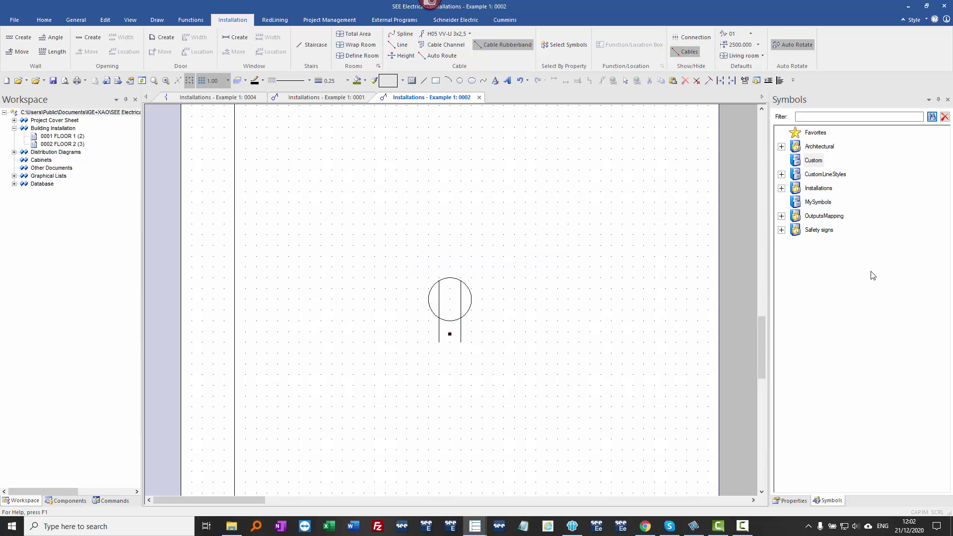
# Create a new folder named Sockets in the Custom symbol database
pyautogui.rightClick(818, 165)
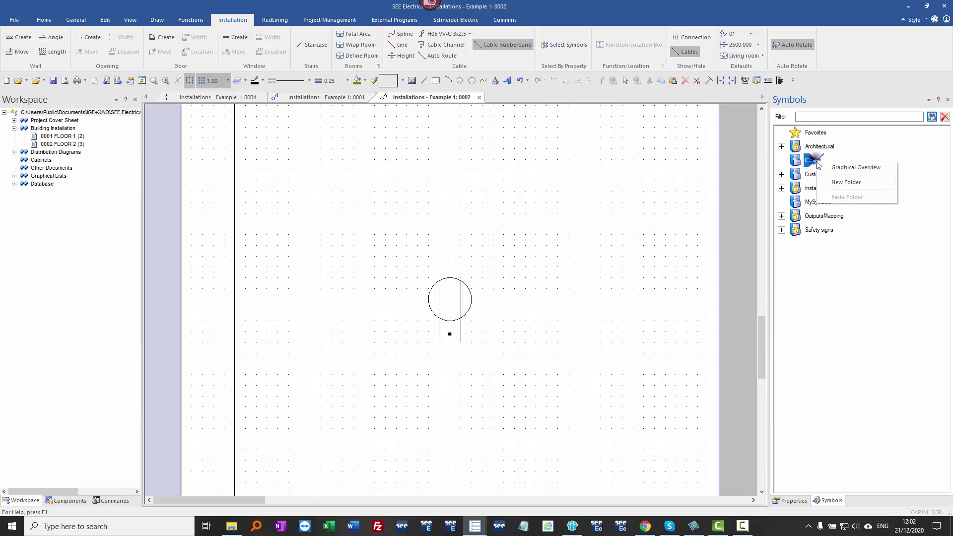
pyautogui.click(844, 183)
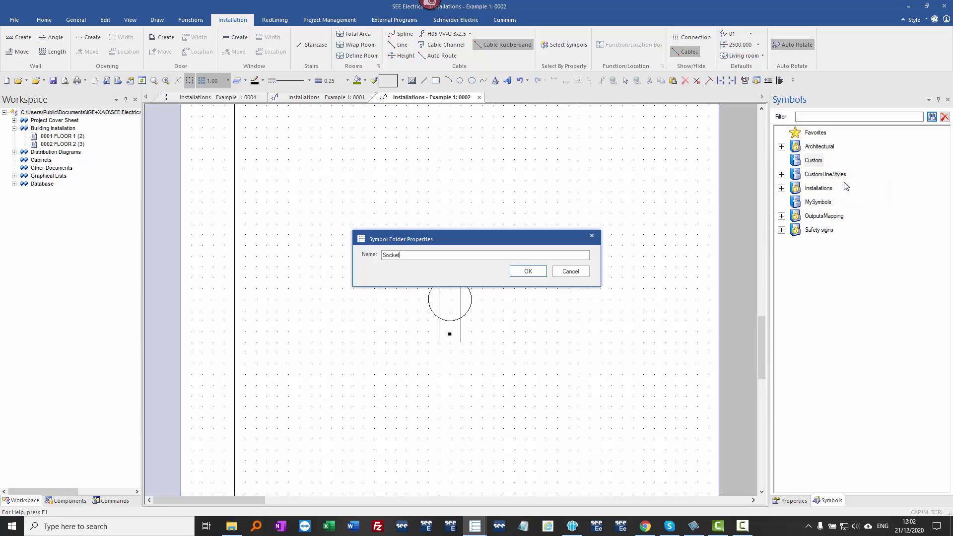
pyautogui.write('Sockets')
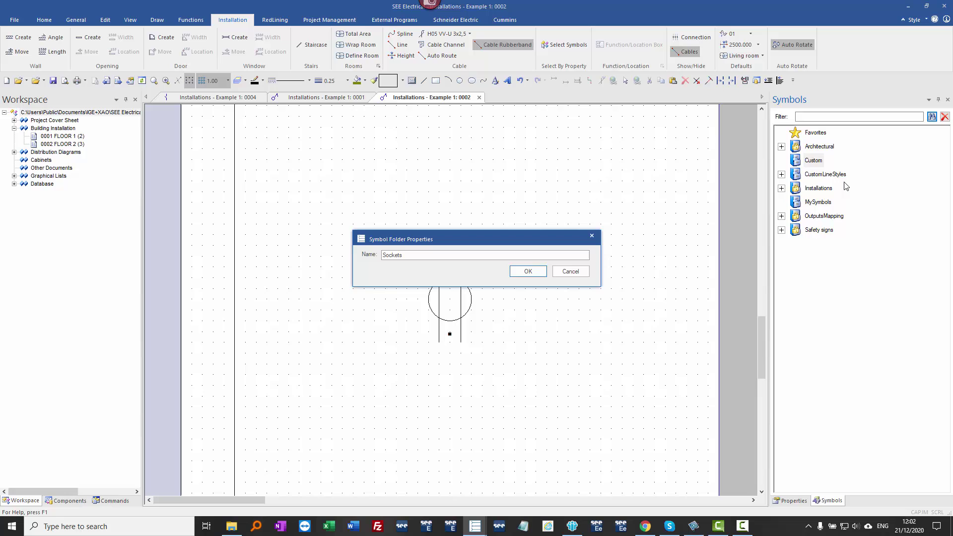
pyautogui.click(528, 272)
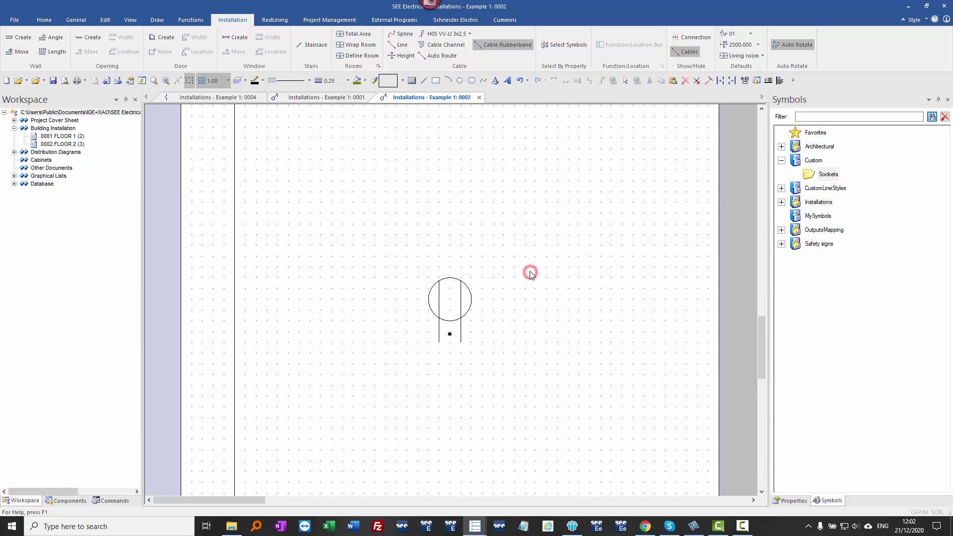
# Move the socket component slightly up and to the left, then turn off Cable Rubberband and the active grid option
pyautogui.click(451, 337)
pyautogui.moveTo(455, 336); pyautogui.dragTo(408, 312)
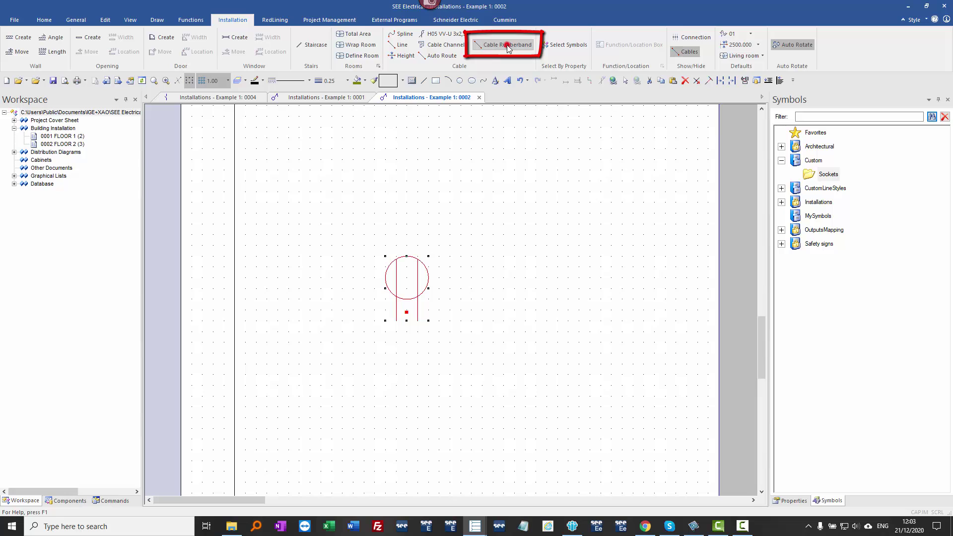
pyautogui.click(507, 46)
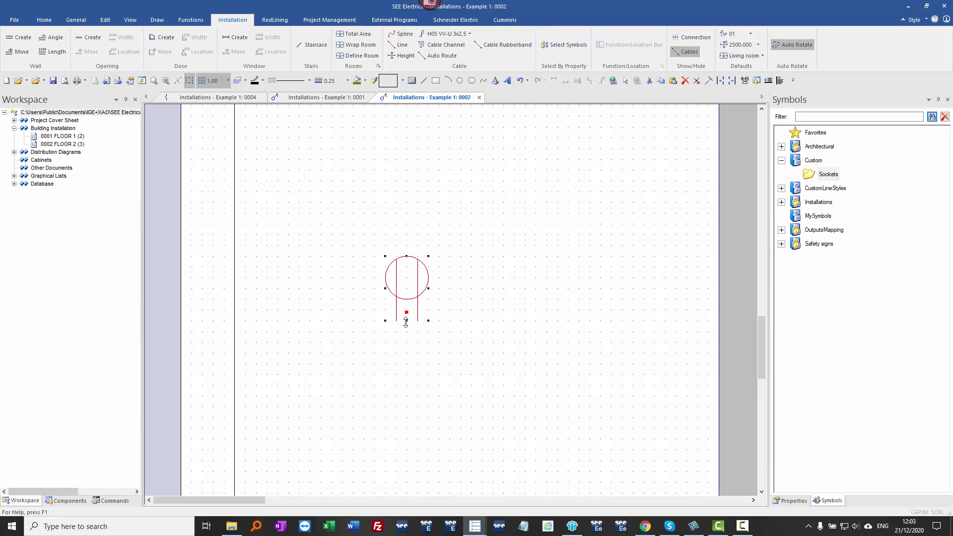
pyautogui.click(188, 81)
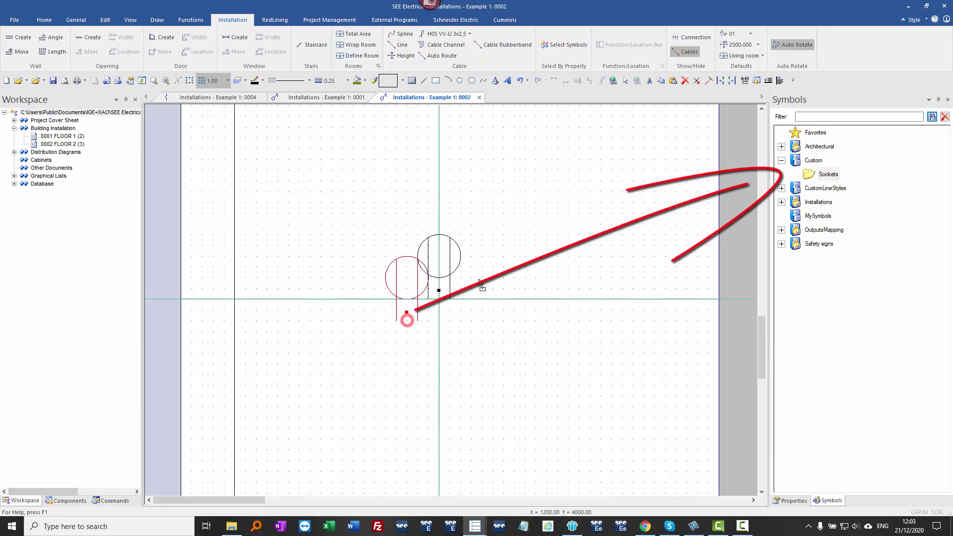
# Store the socket component in the Sockets folder as Socket1, using the midpoint between its lower line ends as reference point, and deselect it
pyautogui.click(824, 176)
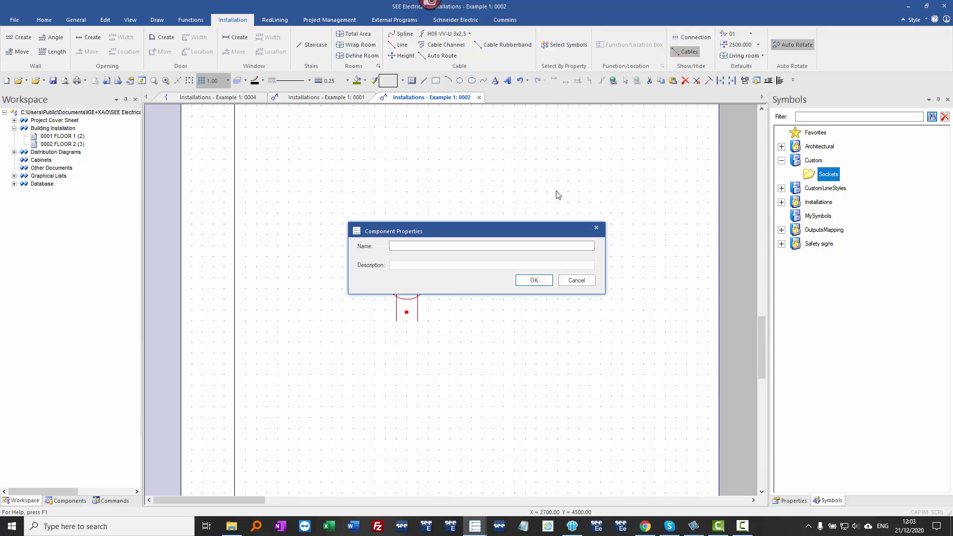
pyautogui.write('Socket1')
pyautogui.press('Return')
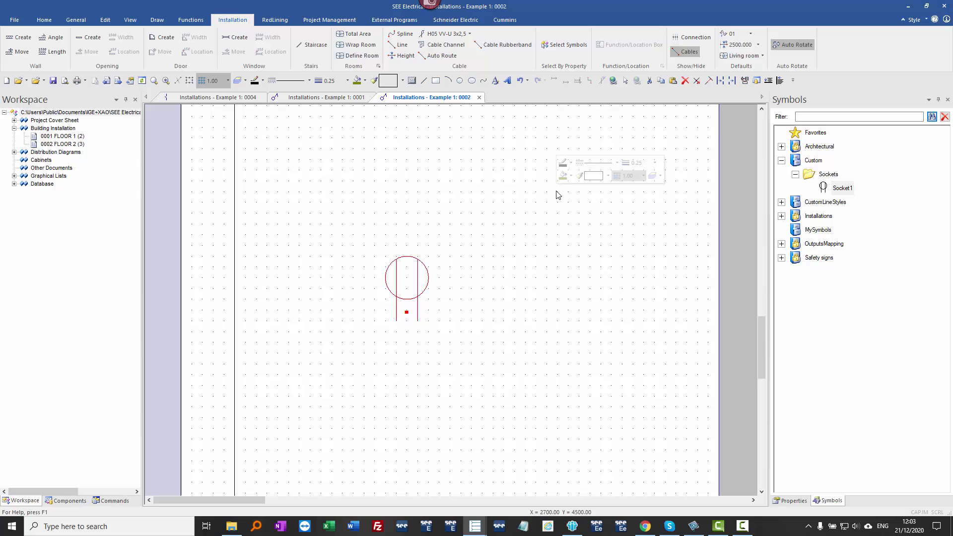
pyautogui.click(526, 220)
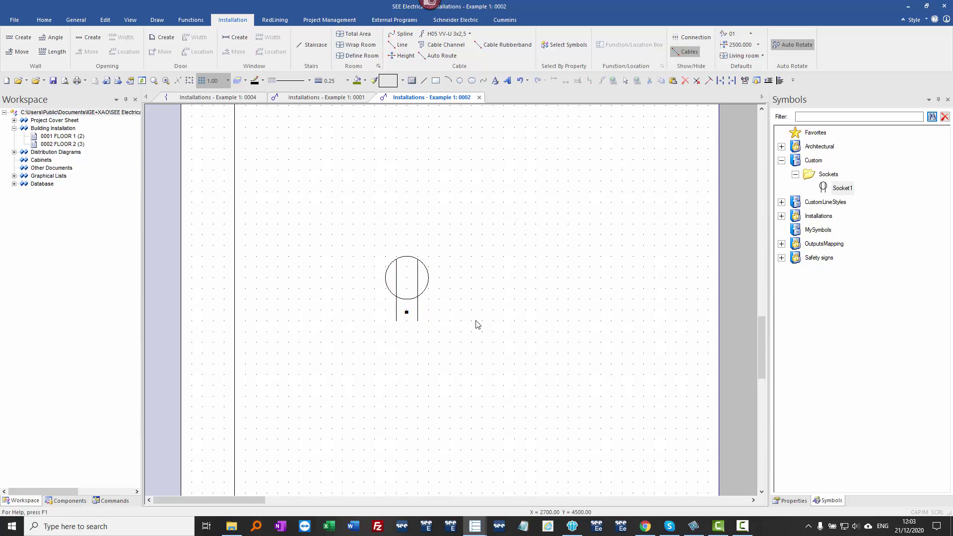
# Insert Socket1 from the library on the outer side of the wall beside SP.03 and SP.05, using Auto Rotate to orient it
pyautogui.click(842, 188)
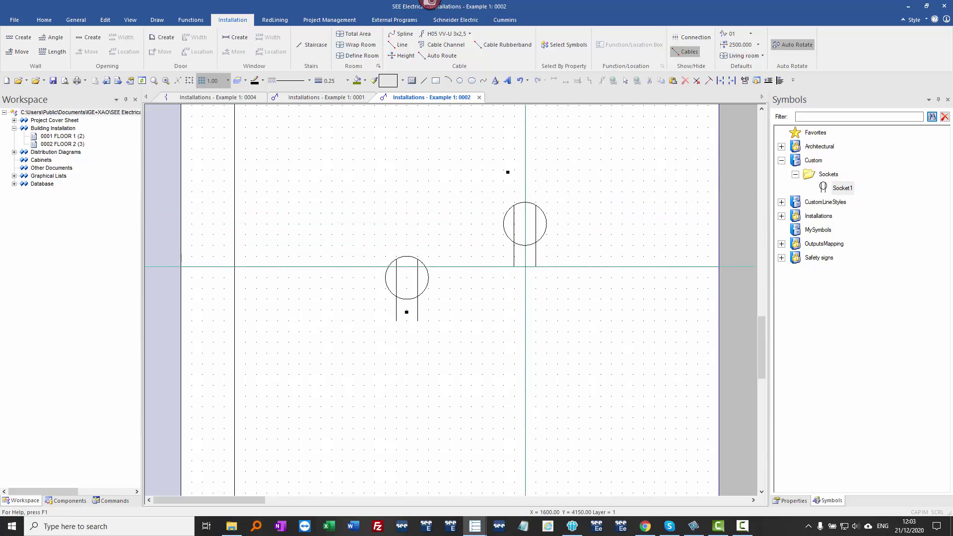
pyautogui.scroll(-3, 525, 267)
pyautogui.scroll(2, 576, 144)
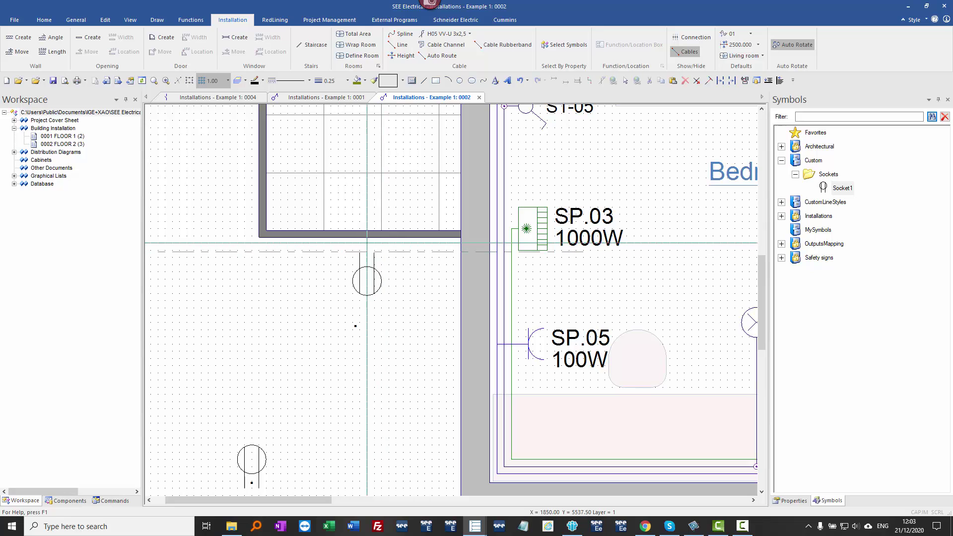
pyautogui.click(793, 45)
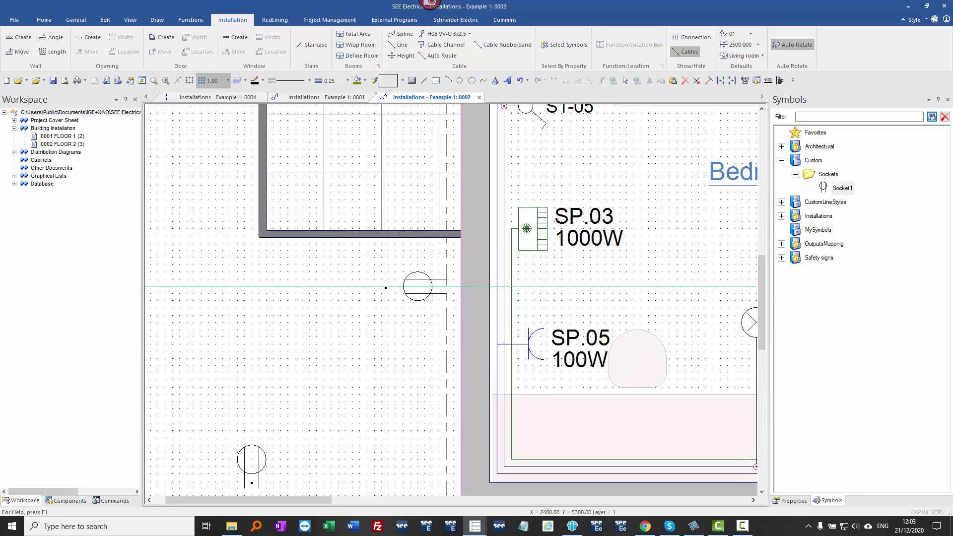
pyautogui.click(455, 287)
pyautogui.rightClick(344, 372)
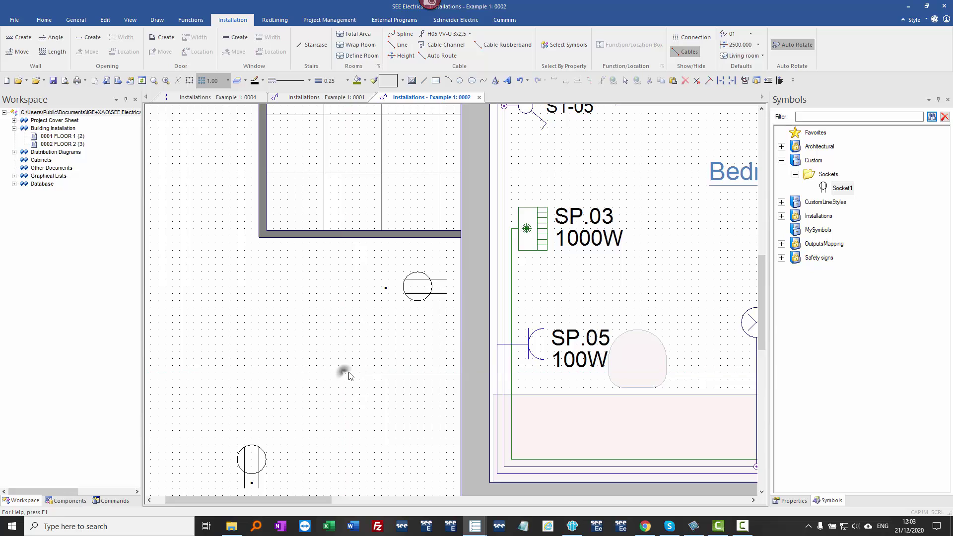
# Draw a horizontal line just above the placed socket's line ends to the wall, with relative end X 100 and end Y 0
pyautogui.click(424, 81)
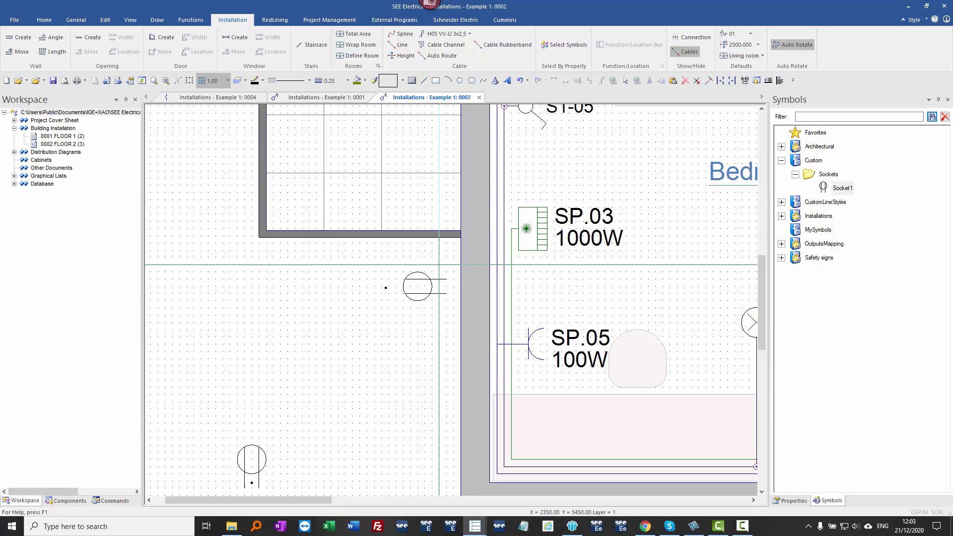
pyautogui.click(448, 269)
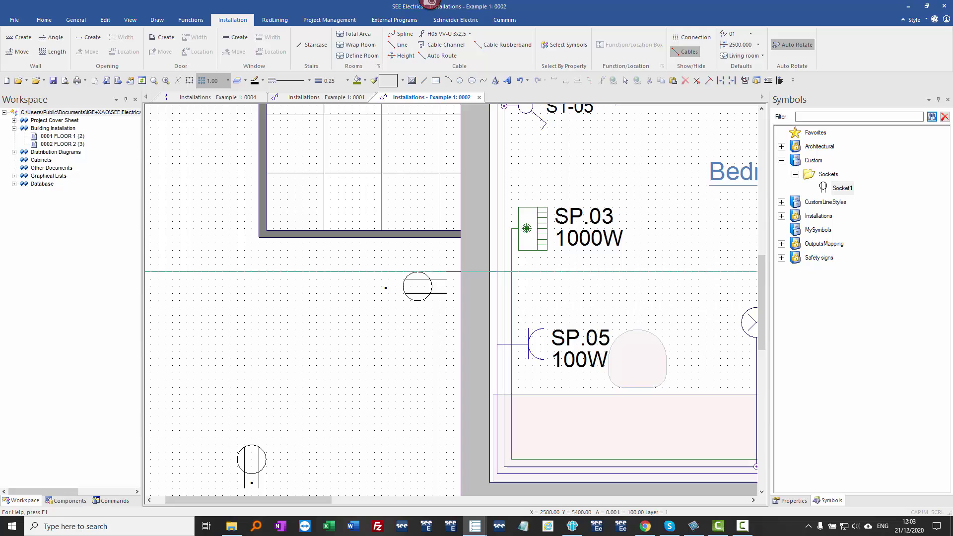
pyautogui.press('space')
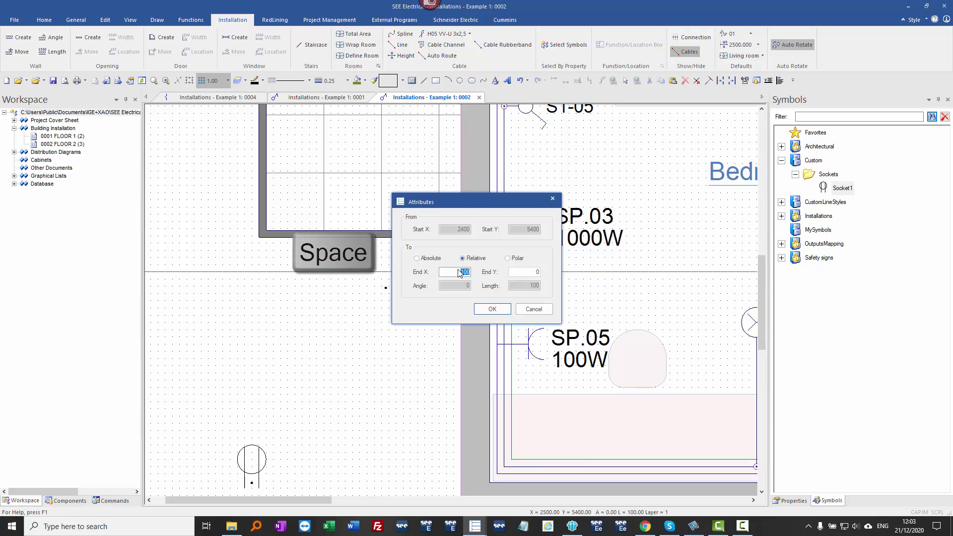
pyautogui.click(492, 309)
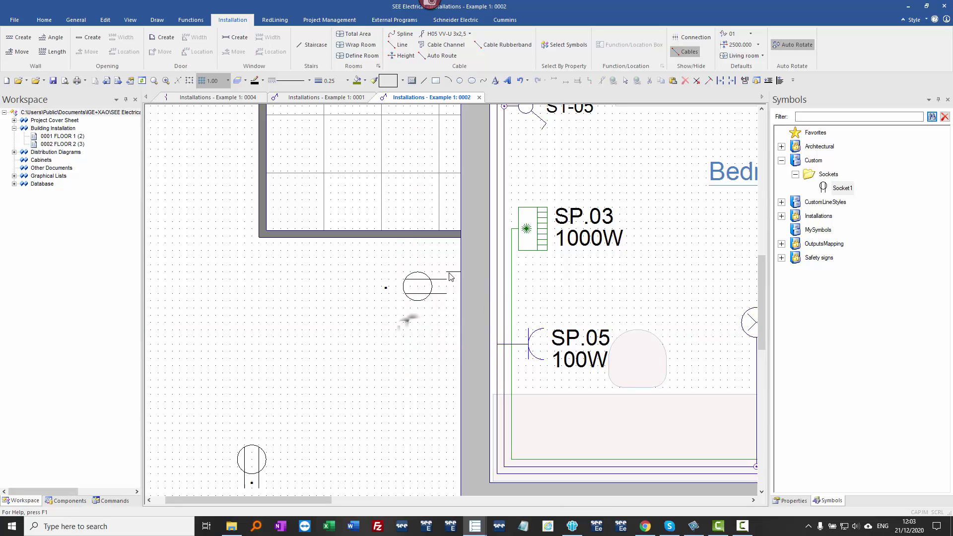
# Open the page properties and select the Component offset from wall value for editing
pyautogui.rightClick(612, 158)
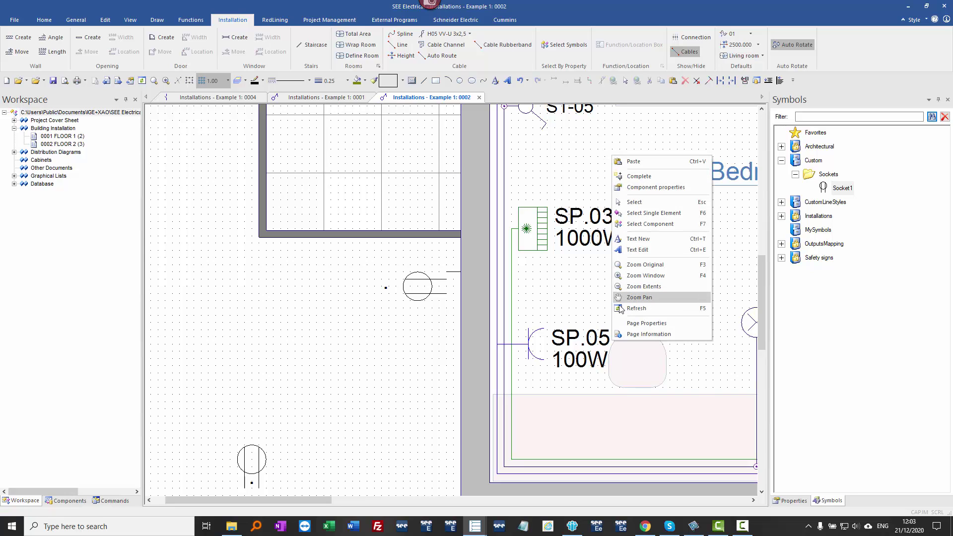
pyautogui.click(645, 323)
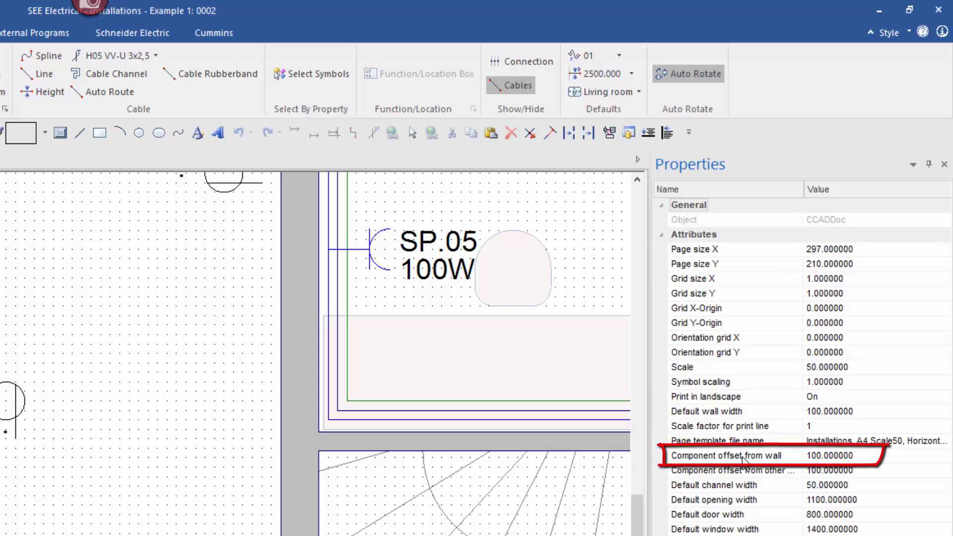
pyautogui.click(809, 457)
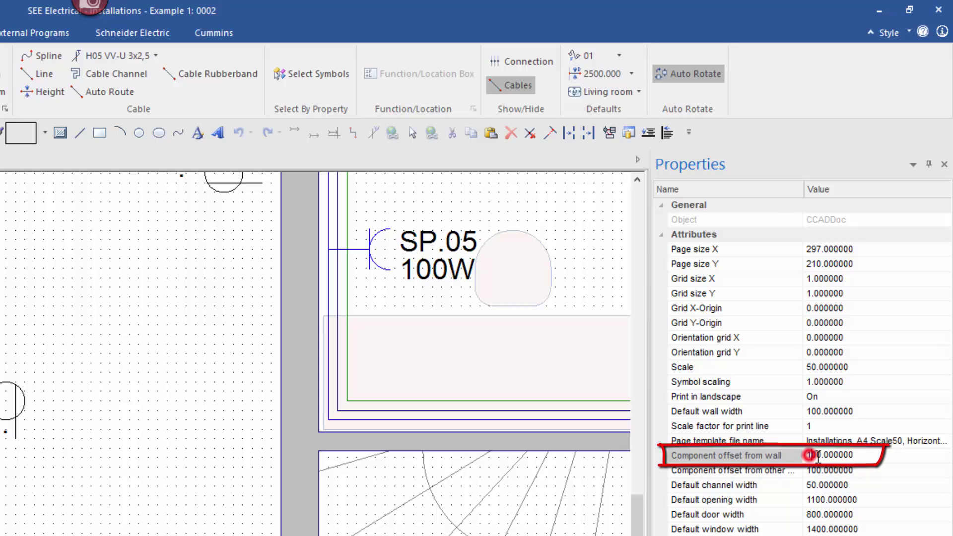